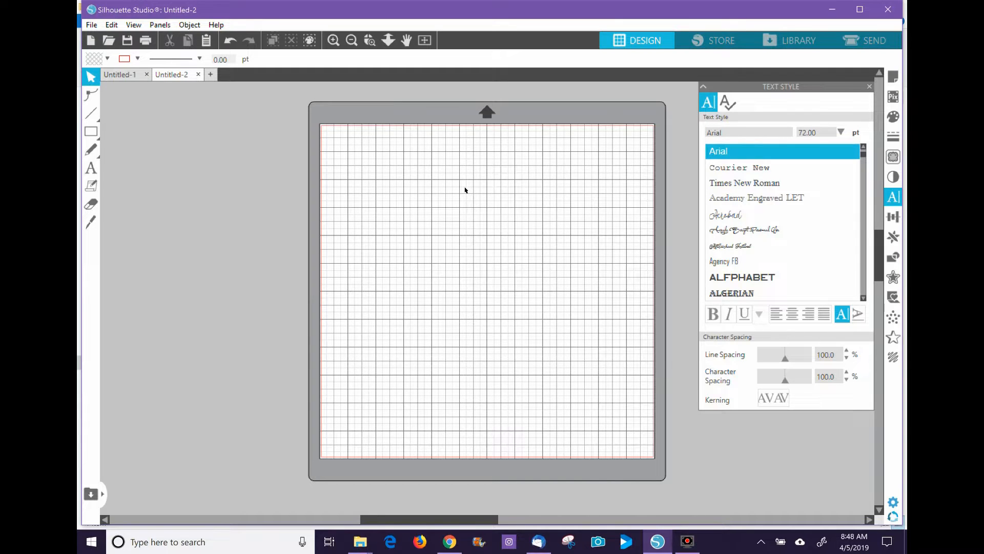
Step: Check which software edition the program is being viewed in
{"action": "left_click", "coordinate": [214, 25]}
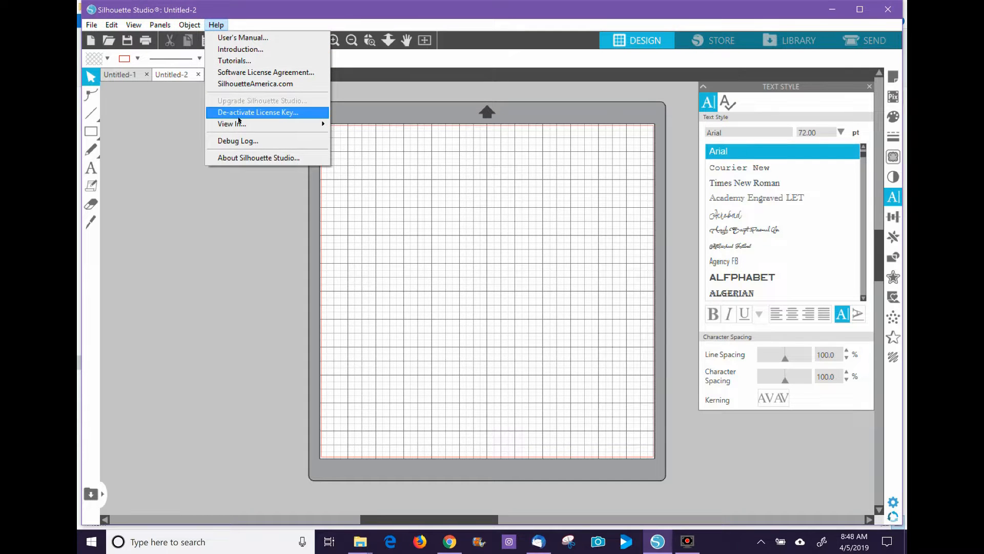
{"action": "mouse_move", "coordinate": [240, 124]}
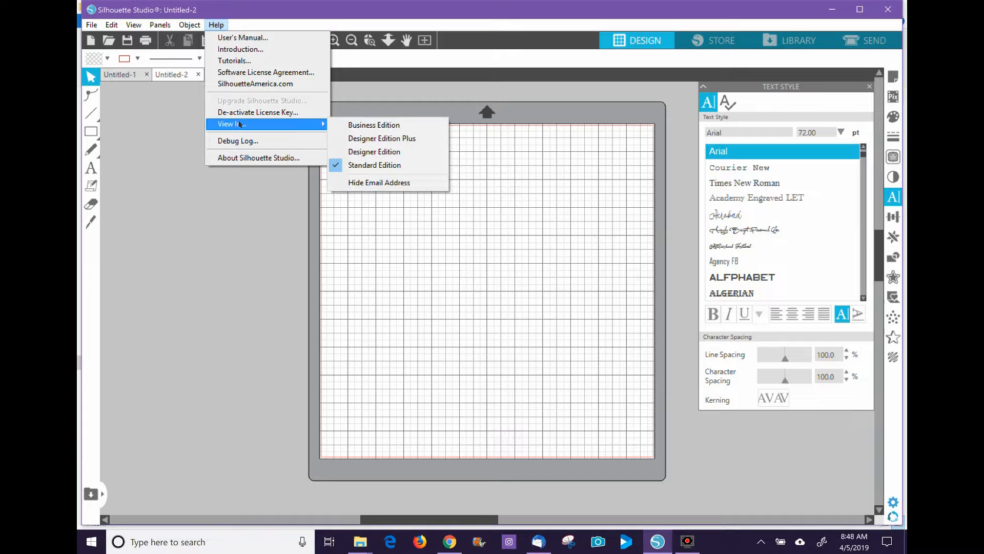
{"action": "left_click", "coordinate": [473, 257]}
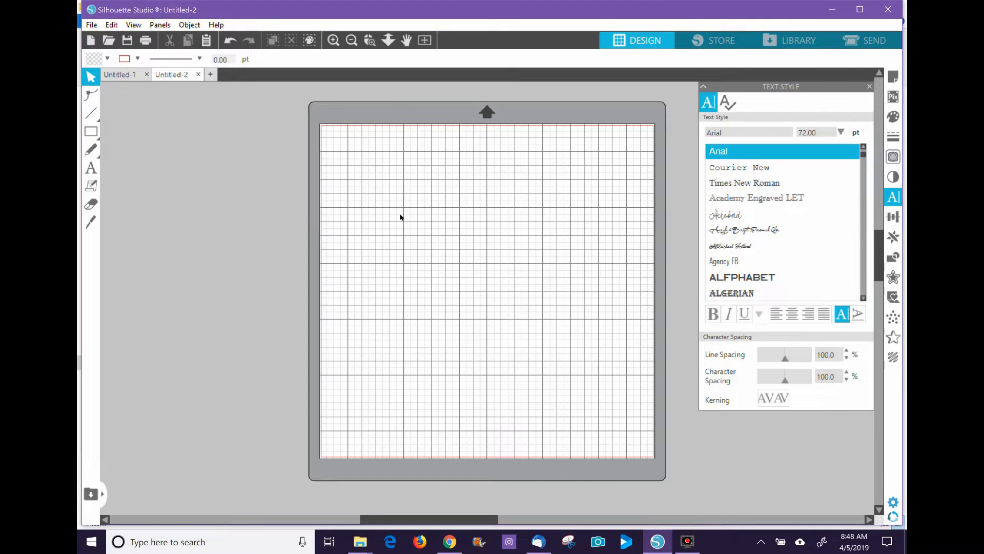
Step: Add the text "BEACH DAYS" in Beachy Font in the upper-left part of the mat
{"action": "left_click", "coordinate": [92, 168]}
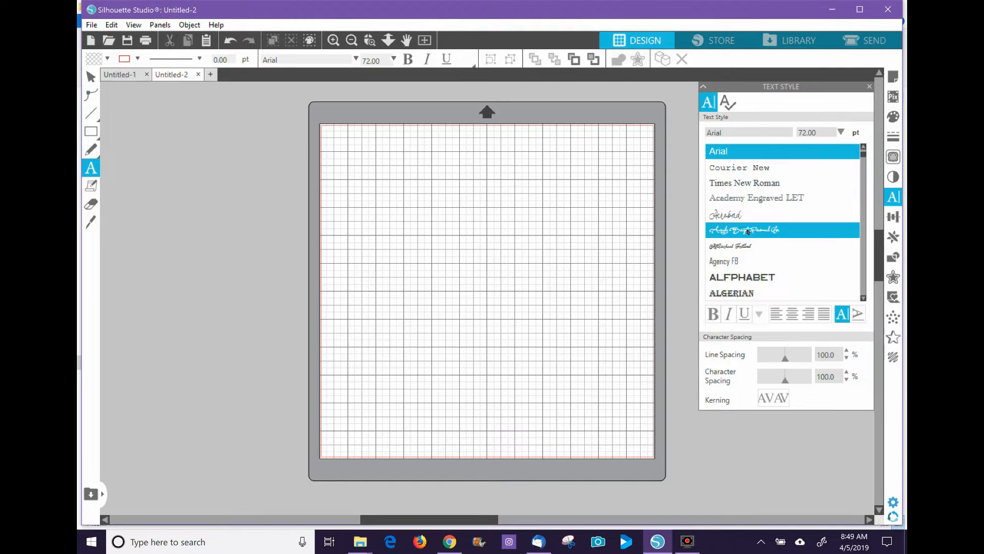
{"action": "scroll", "coordinate": [750, 232], "scroll_direction": "down", "scroll_amount": 3}
{"action": "scroll", "coordinate": [750, 231], "scroll_direction": "down", "scroll_amount": 6}
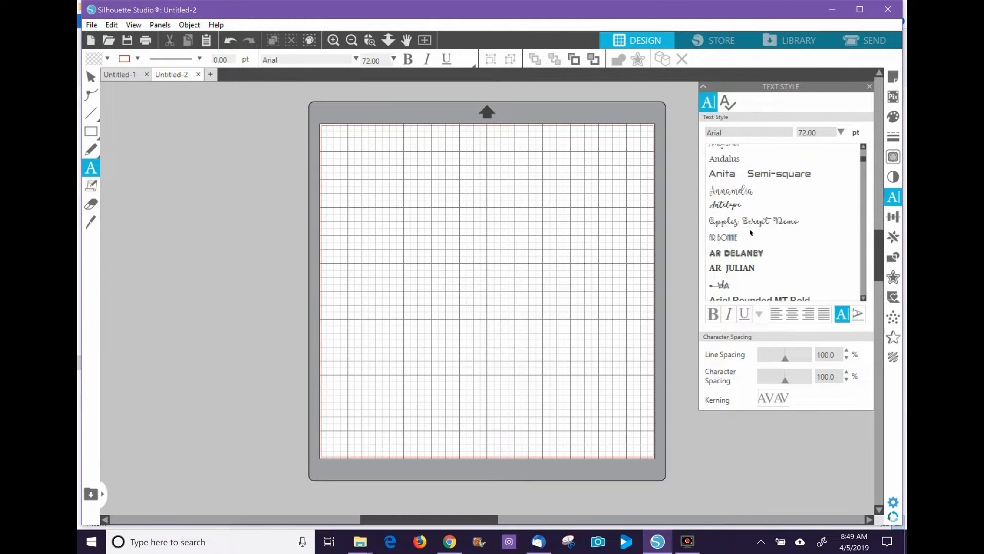
{"action": "scroll", "coordinate": [750, 232], "scroll_direction": "down", "scroll_amount": 2}
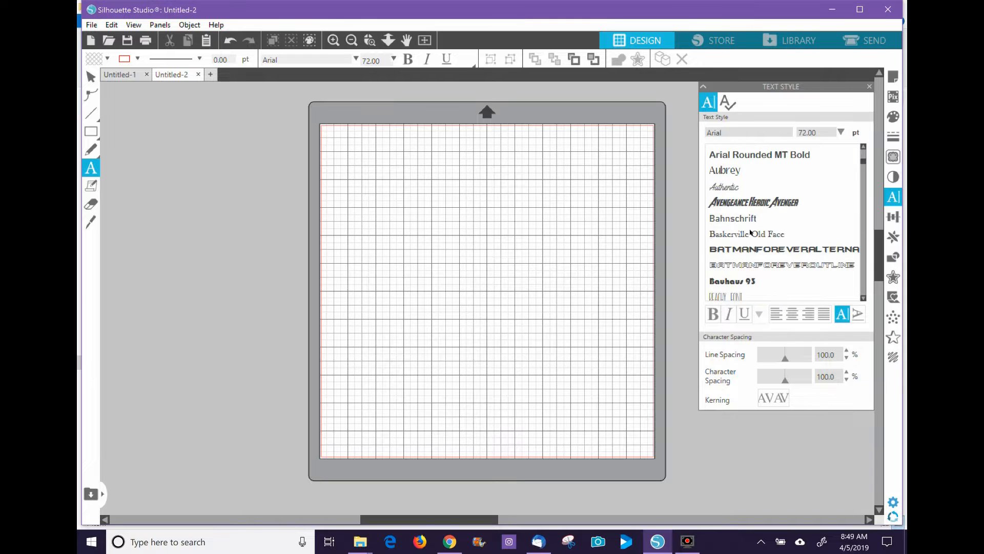
{"action": "scroll", "coordinate": [750, 231], "scroll_direction": "down", "scroll_amount": 2}
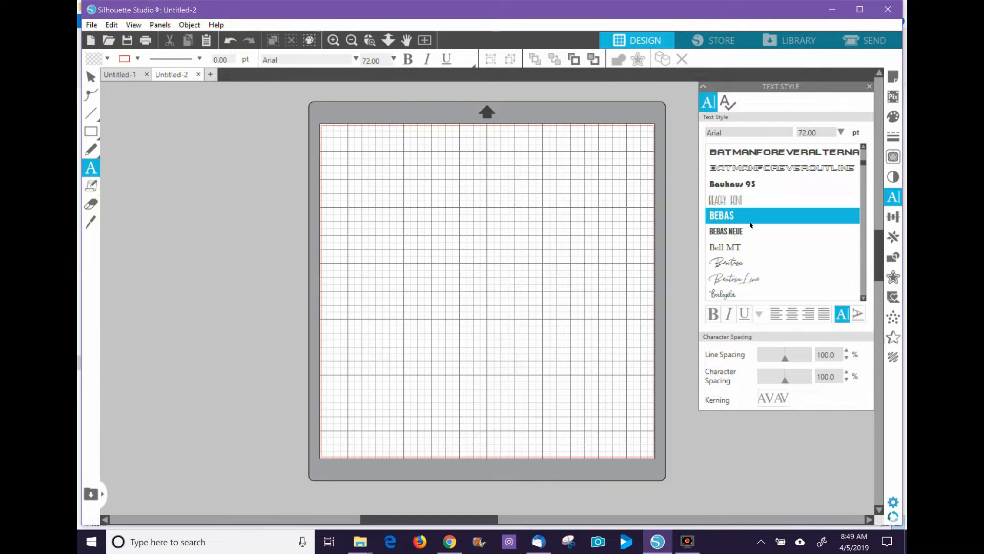
{"action": "left_click", "coordinate": [750, 203]}
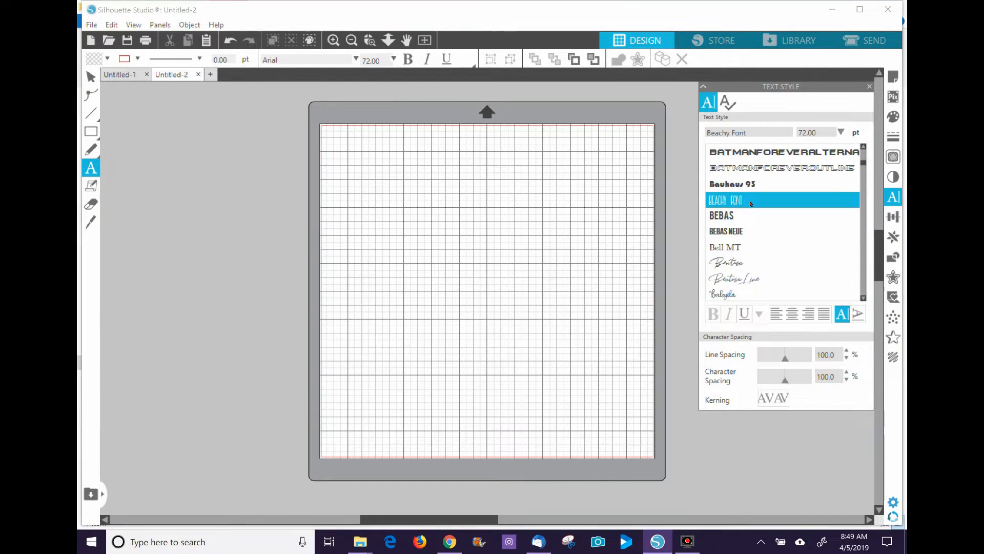
{"action": "left_click", "coordinate": [376, 209]}
{"action": "type", "text": "B"}
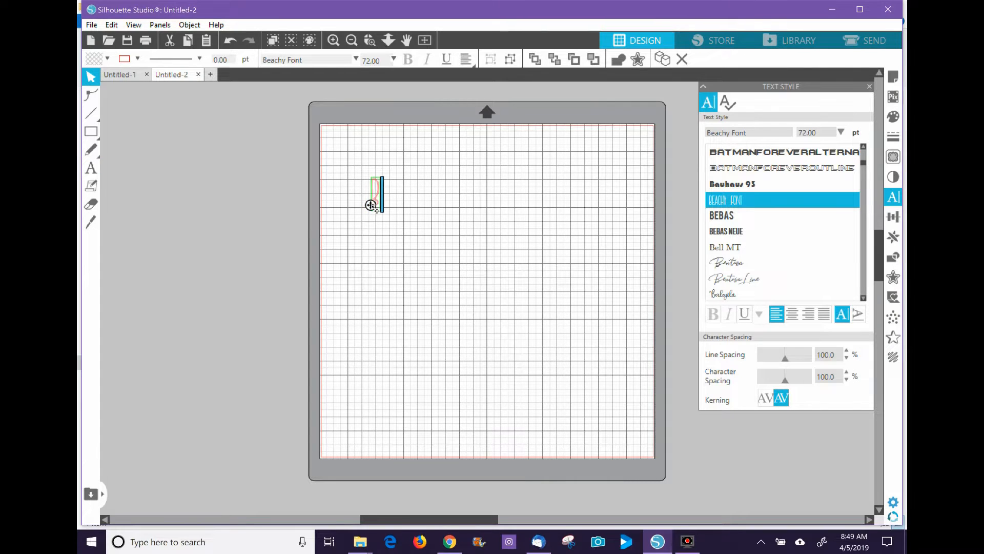
{"action": "type", "text": "EACH"}
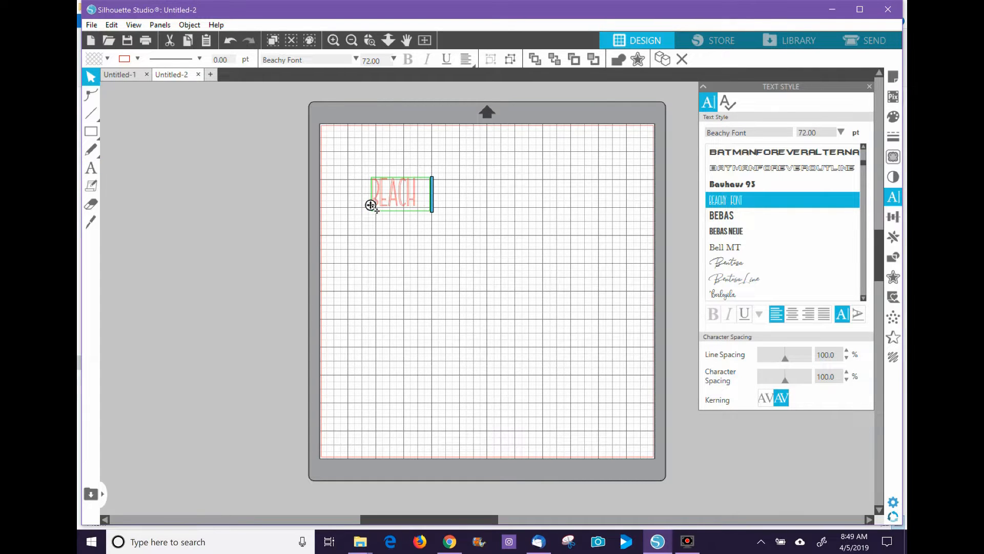
{"action": "type", "text": " DAYS"}
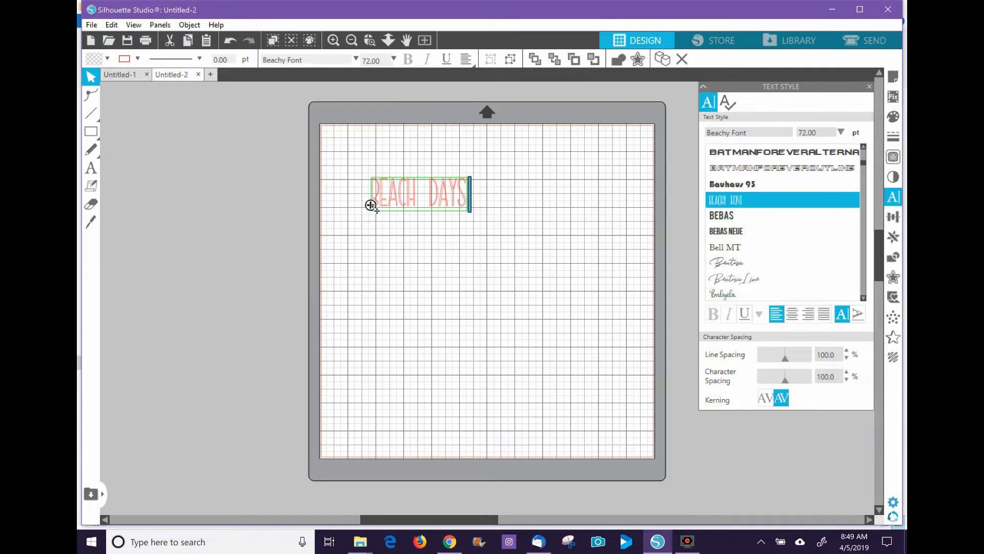
{"action": "left_click", "coordinate": [395, 248]}
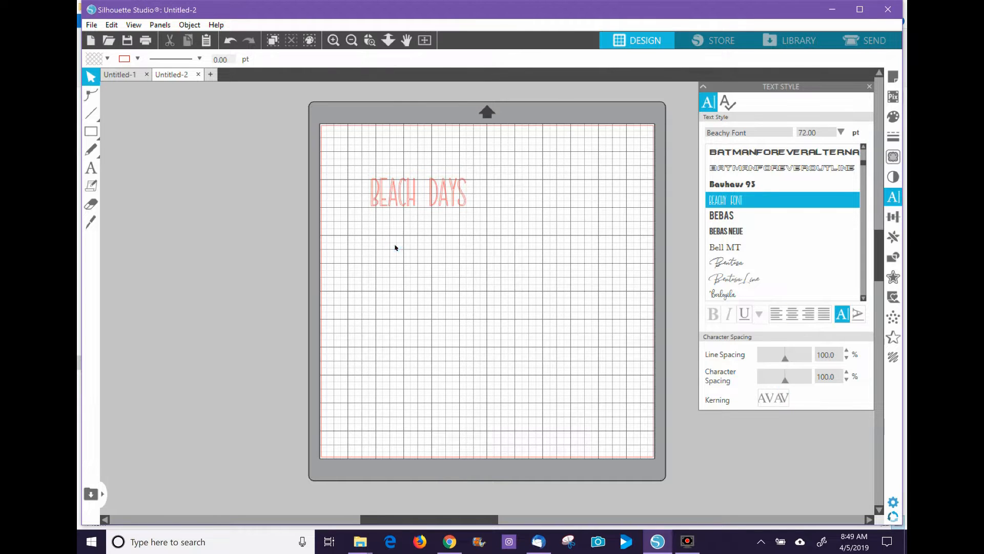
Step: Enlarge the BEACH DAYS text proportionally to about 5.03 in wide and move it down to the mat's middle
{"action": "left_click", "coordinate": [408, 202]}
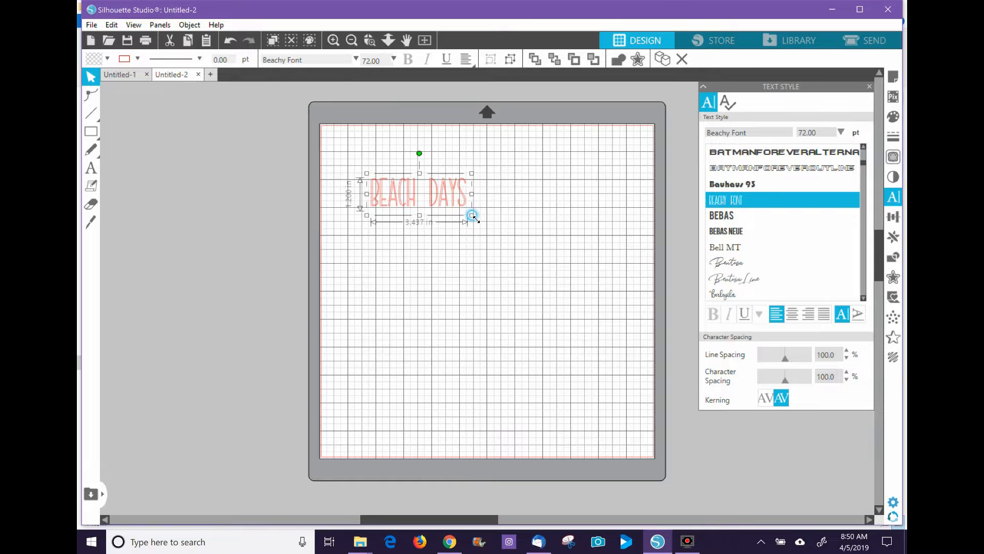
{"action": "left_click_drag", "start_coordinate": [472, 216], "coordinate": [516, 248]}
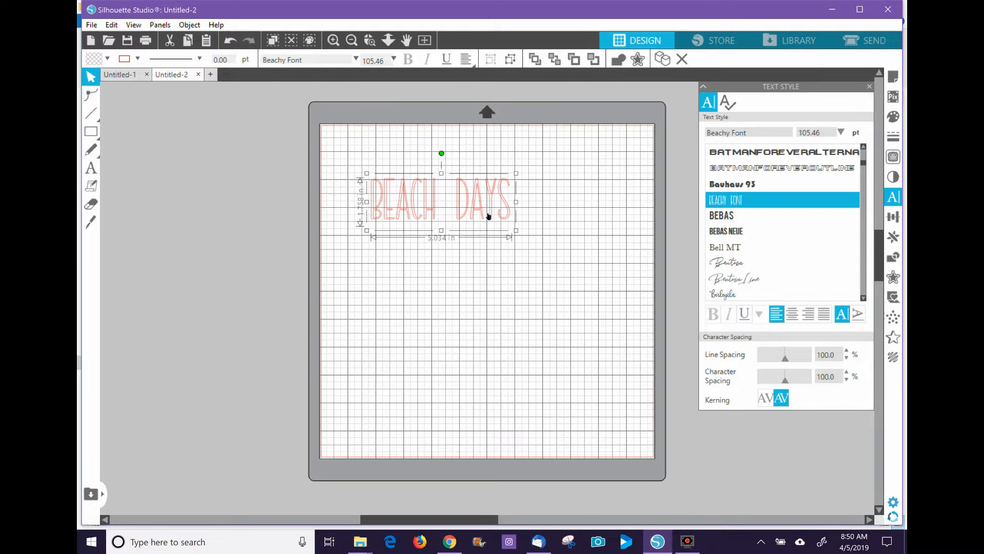
{"action": "left_click_drag", "start_coordinate": [489, 215], "coordinate": [488, 321]}
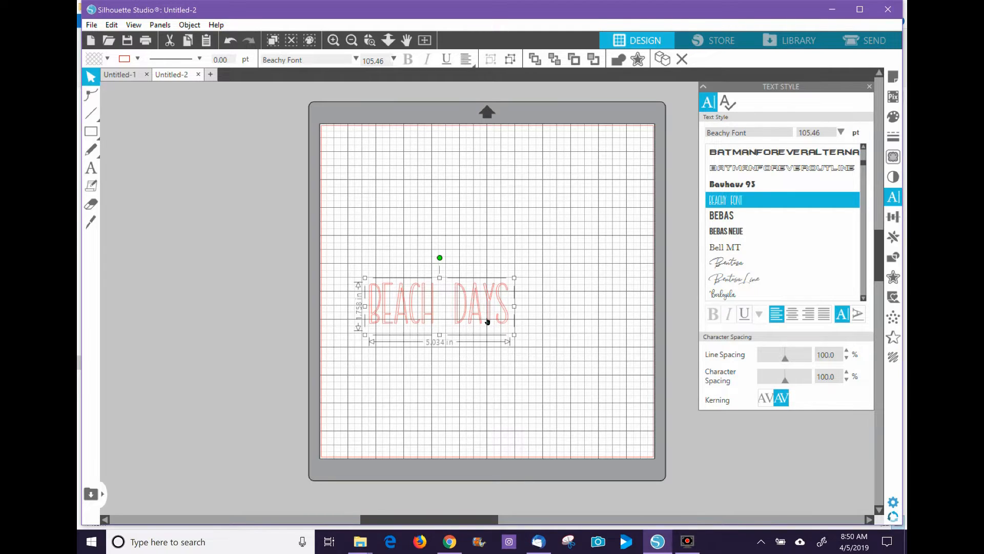
{"action": "left_click", "coordinate": [549, 308]}
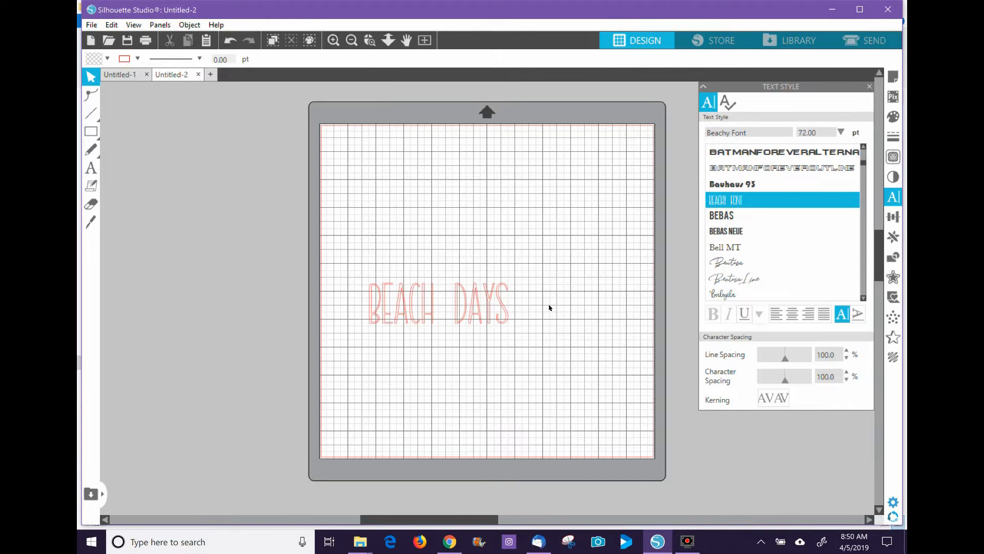
Step: Open the BEACH DAYS text for editing and leave it without changing any letters
{"action": "left_click", "coordinate": [463, 300]}
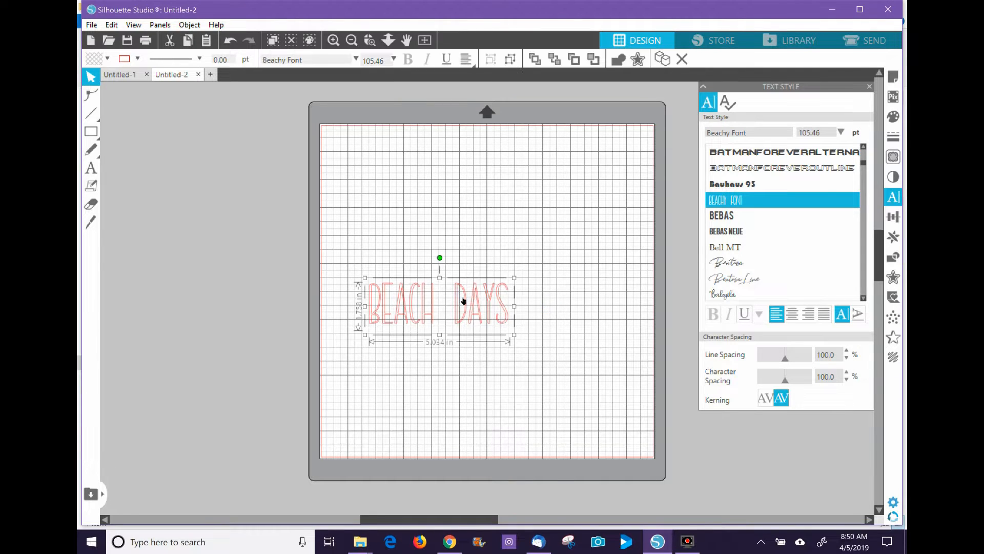
{"action": "double_click", "coordinate": [463, 300]}
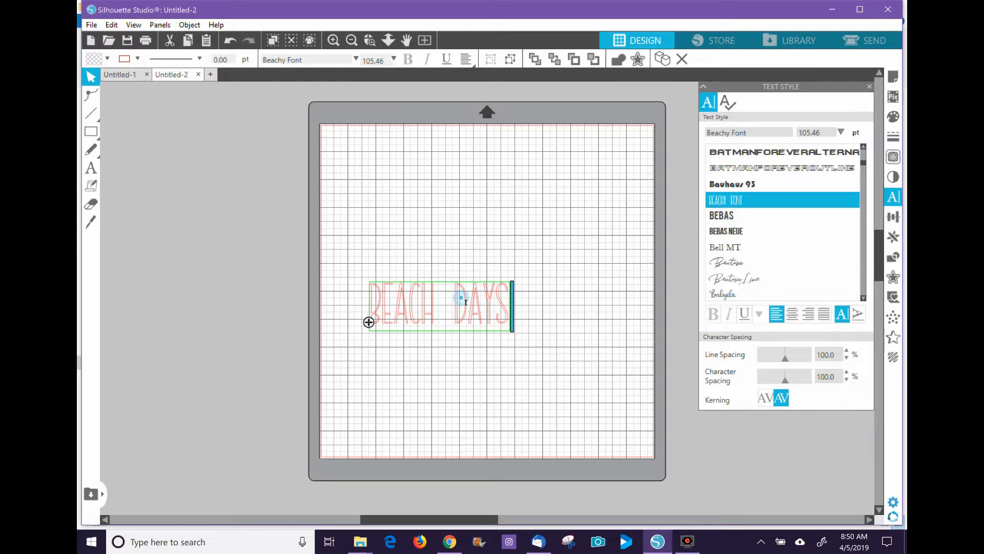
{"action": "key", "text": "Right"}
{"action": "key", "text": "Right"}
{"action": "key", "text": "Right"}
{"action": "left_click", "coordinate": [457, 339]}
Step: Make the BEACH DAYS text a compound path
{"action": "left_click", "coordinate": [457, 319]}
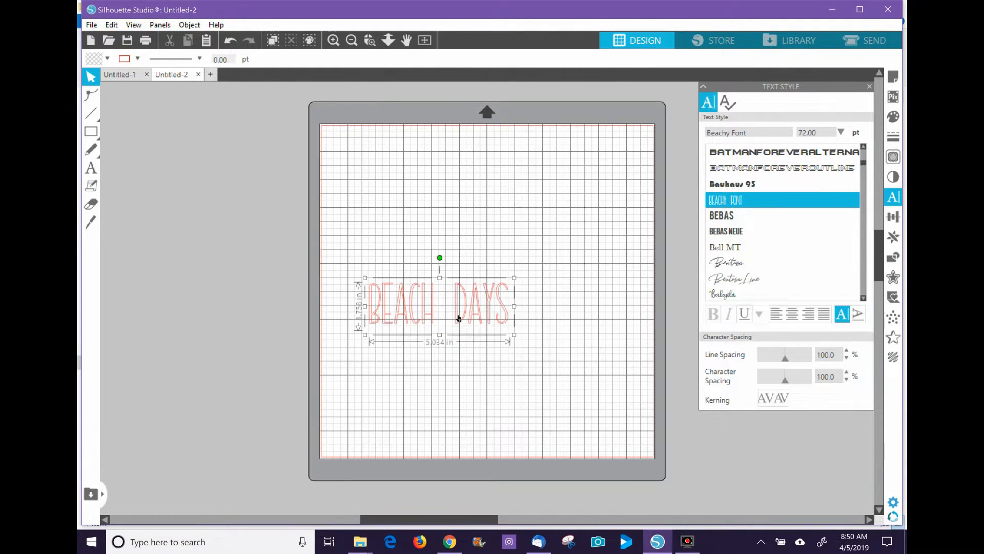
{"action": "right_click", "coordinate": [457, 318]}
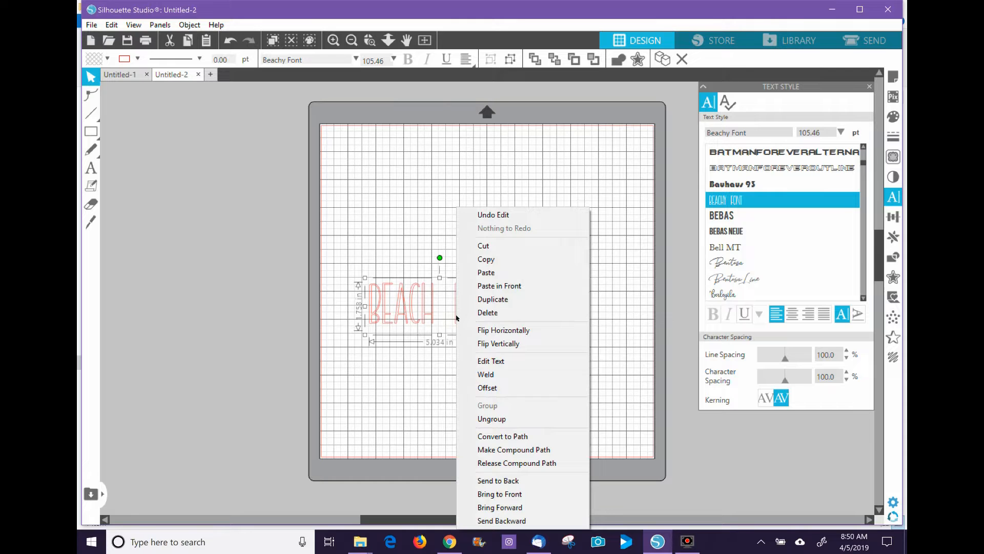
{"action": "left_click", "coordinate": [506, 448]}
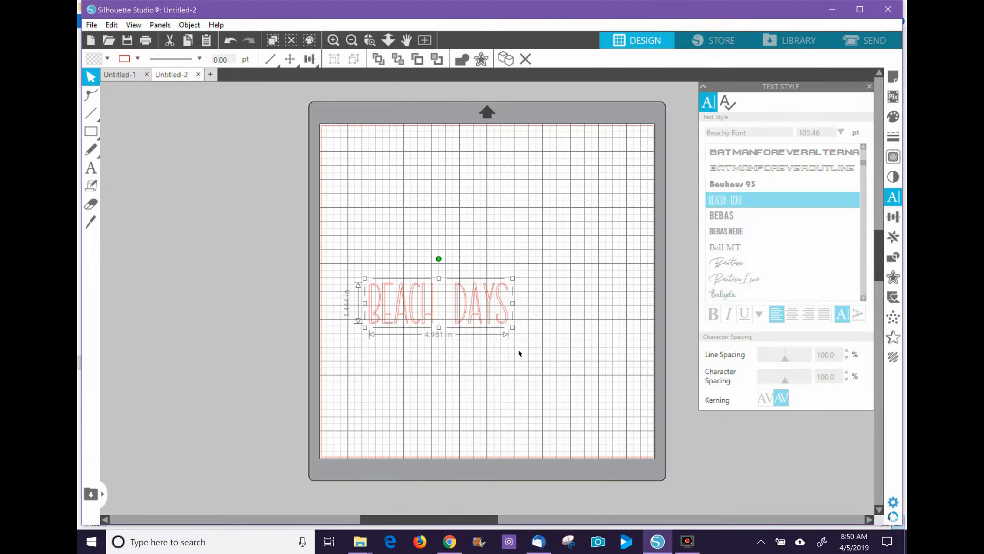
{"action": "left_click", "coordinate": [530, 305]}
Step: Open the BEACH DAYS compound path for point editing and leave it without changing any points
{"action": "left_click", "coordinate": [494, 304]}
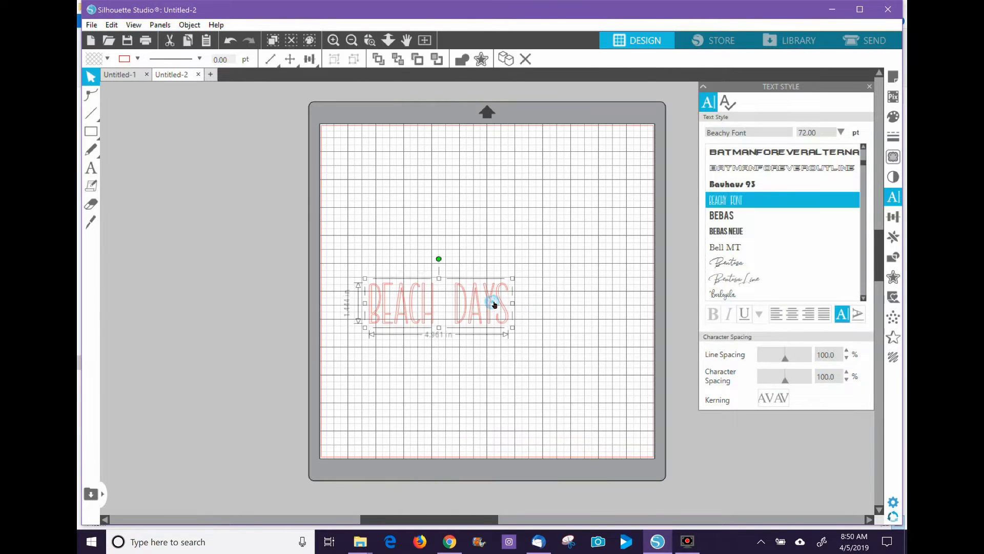
{"action": "double_click", "coordinate": [494, 304]}
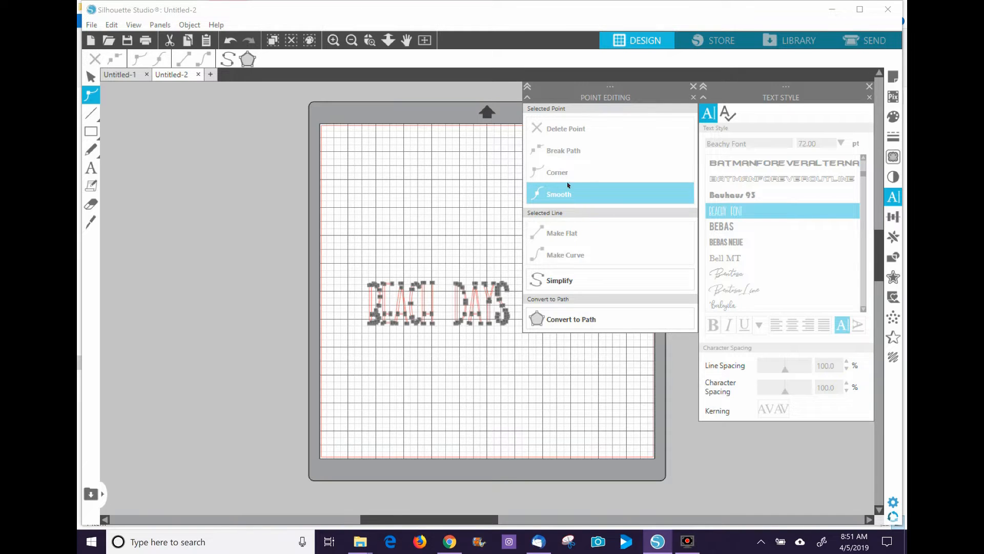
{"action": "left_click", "coordinate": [693, 86]}
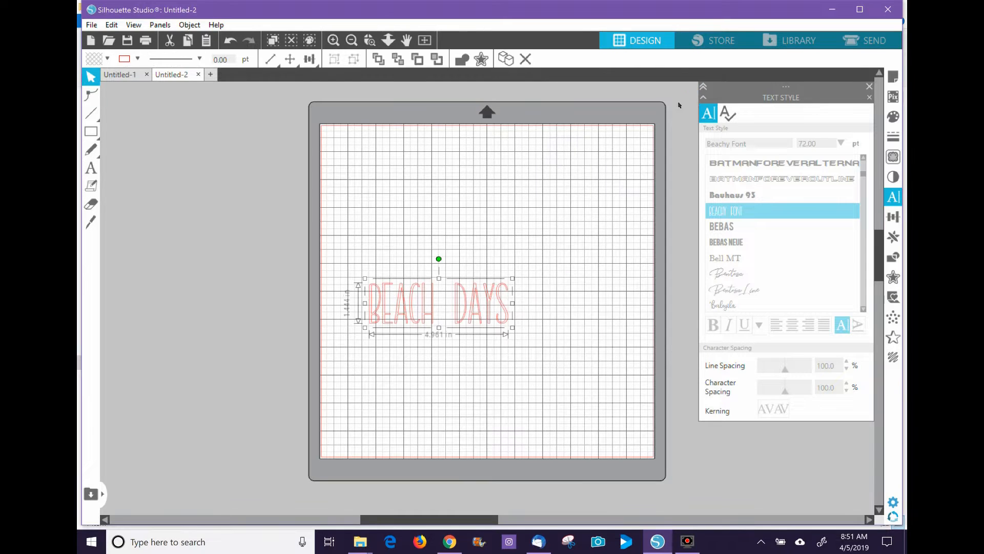
{"action": "left_click", "coordinate": [610, 228]}
Step: Move the BEACH DAYS shape down to the lower-left part of the mat
{"action": "left_click", "coordinate": [429, 291]}
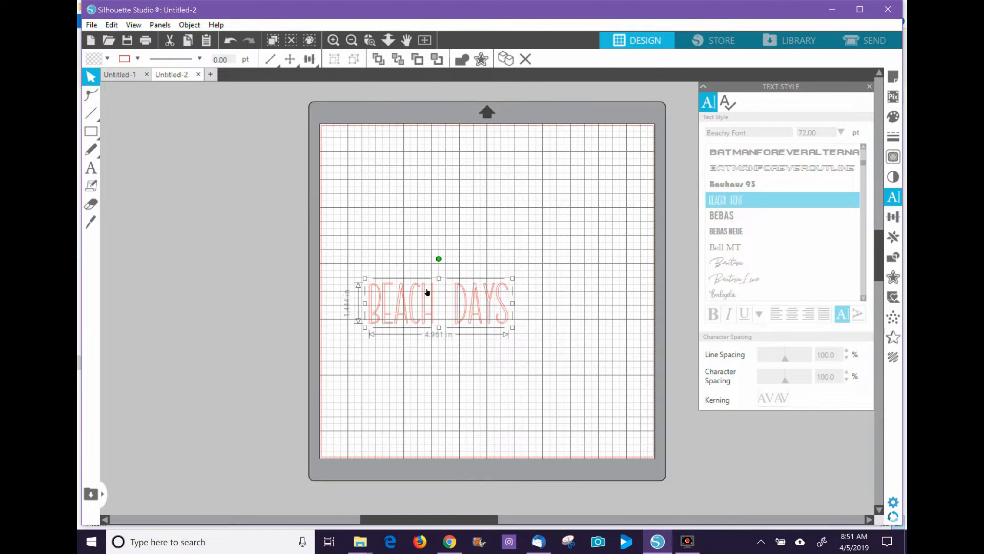
{"action": "left_click_drag", "start_coordinate": [428, 292], "coordinate": [418, 369]}
{"action": "left_click", "coordinate": [547, 310]}
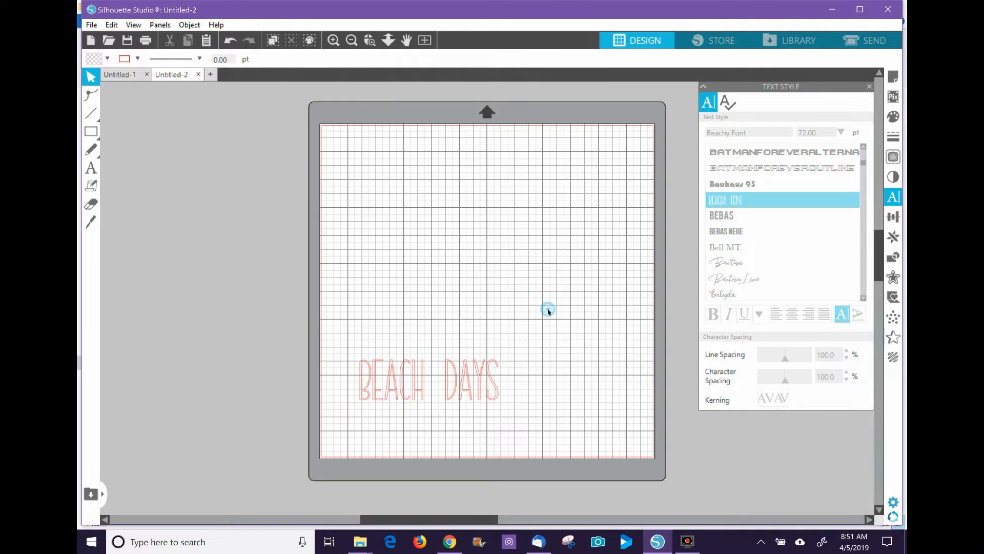
Step: Open the cut settings for the BEACH DAYS shape in Simple mode and set Tool 1 to 2 passes
{"action": "left_click", "coordinate": [493, 364]}
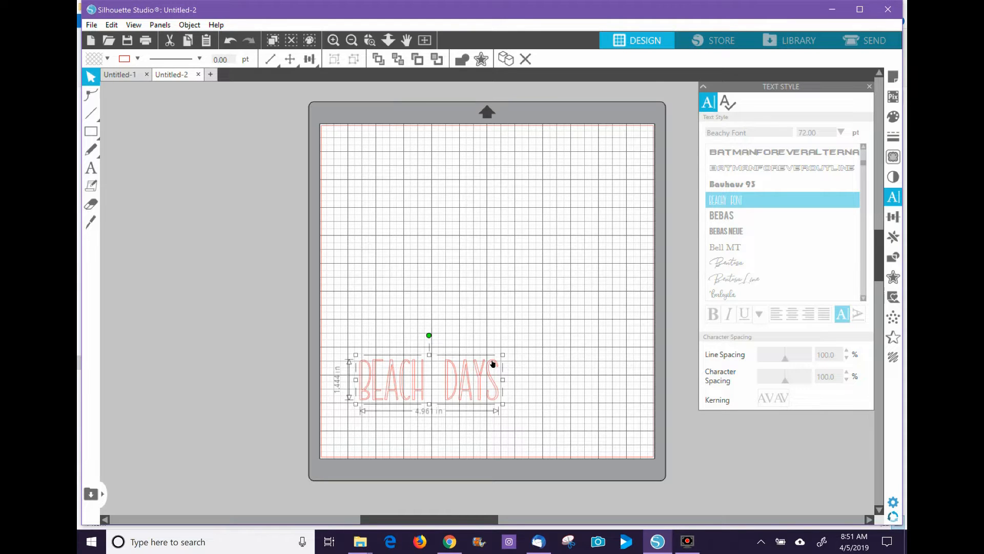
{"action": "left_click", "coordinate": [895, 46]}
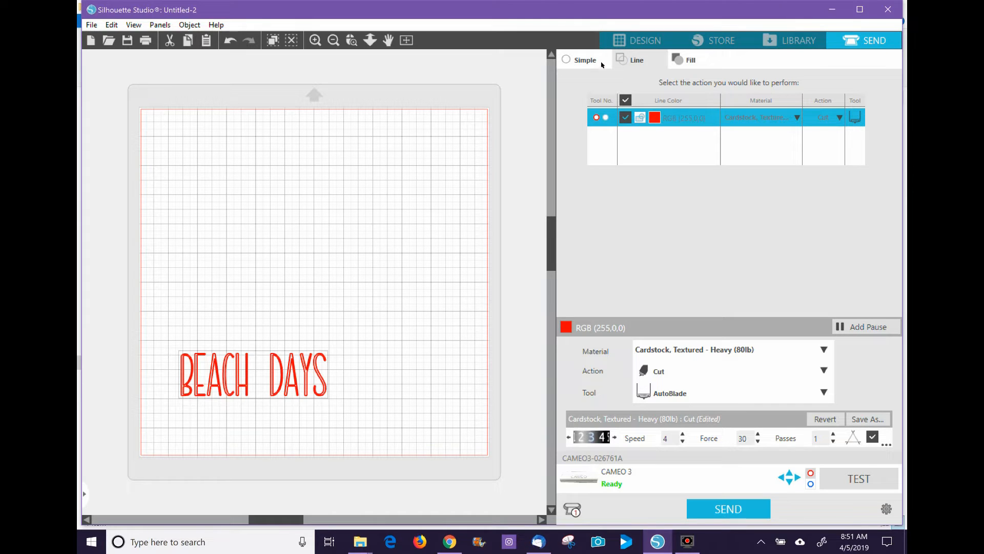
{"action": "left_click", "coordinate": [635, 61]}
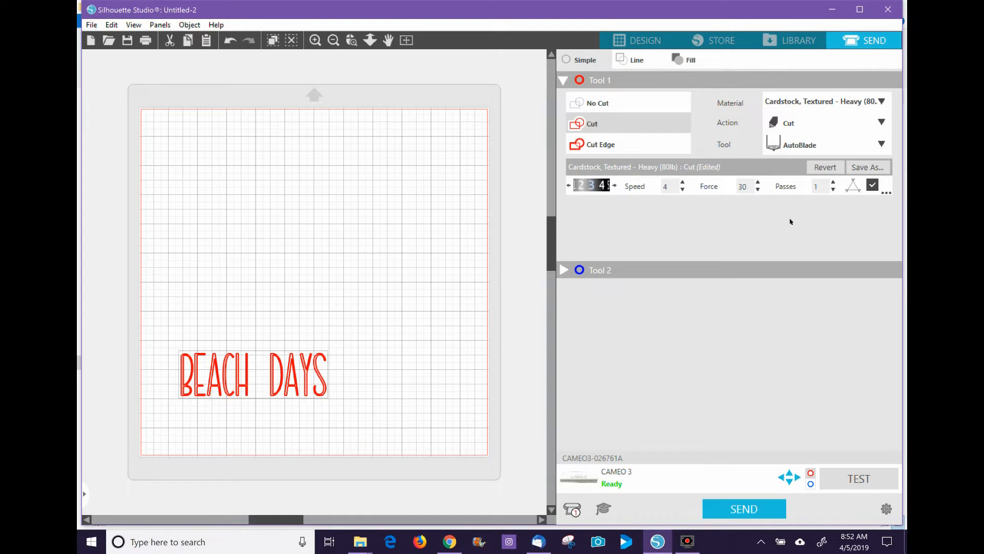
{"action": "left_click", "coordinate": [832, 182]}
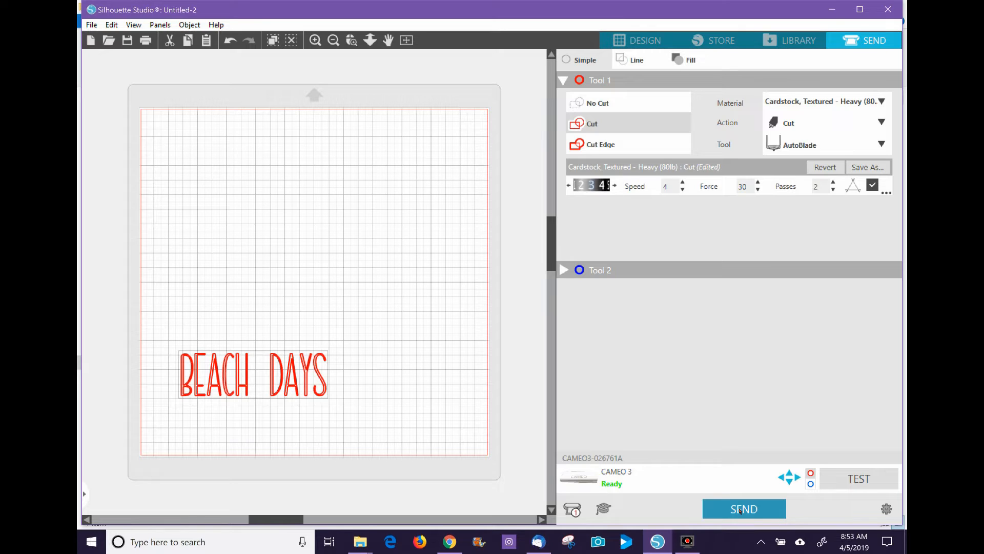
{"action": "mouse_move", "coordinate": [682, 543]}
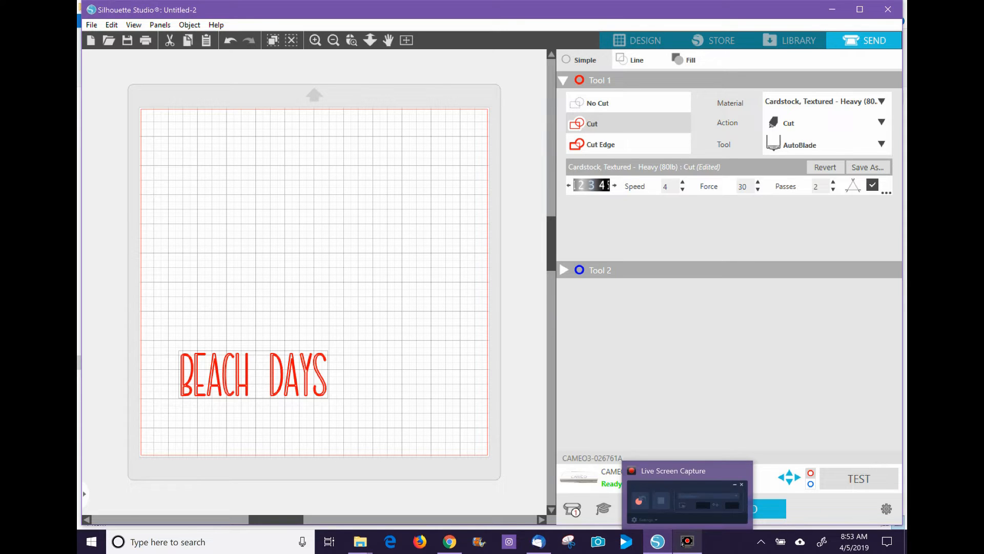